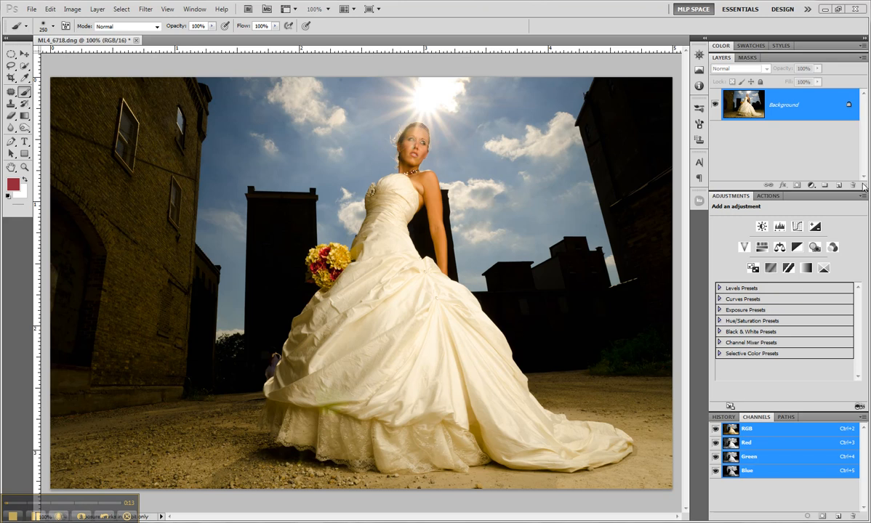
- Add a Gradient Map adjustment layer with the black-to-white gradient and set its blending mode to Soft Light
{"action": "left_click", "coordinate": [811, 187]}
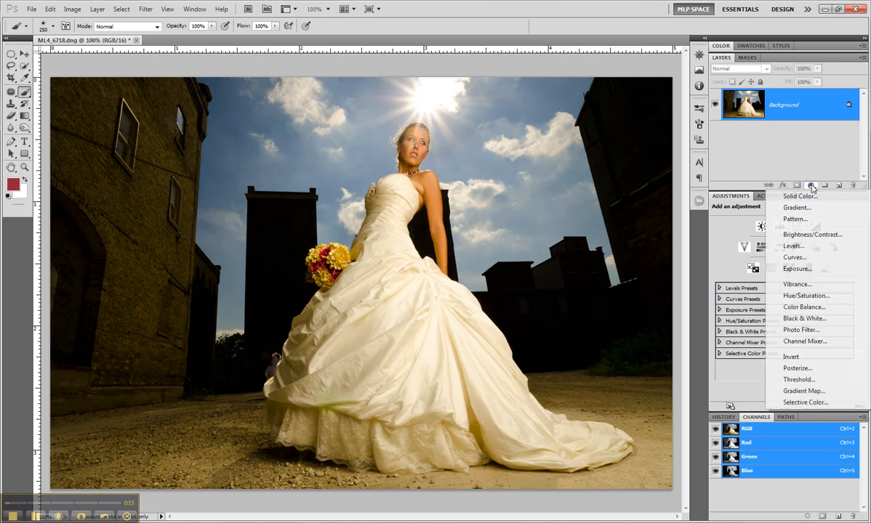
{"action": "left_click", "coordinate": [804, 391]}
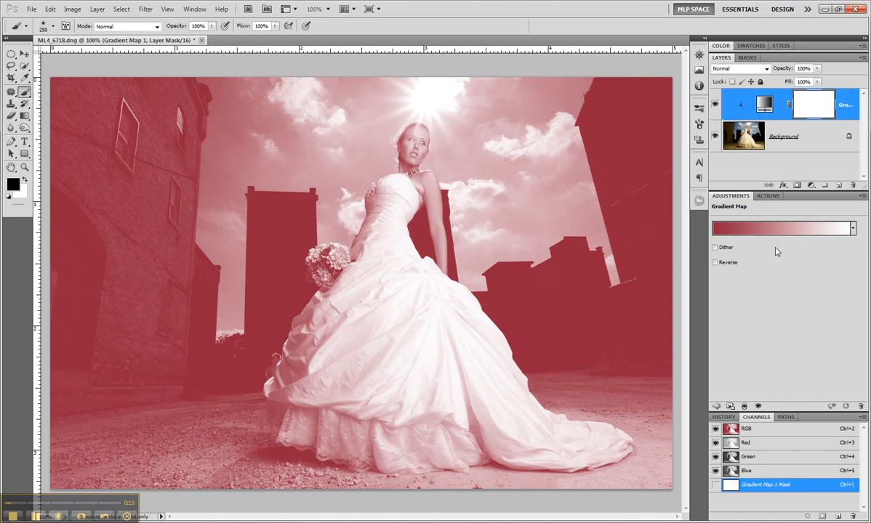
{"action": "left_click", "coordinate": [853, 228]}
{"action": "left_click", "coordinate": [765, 251]}
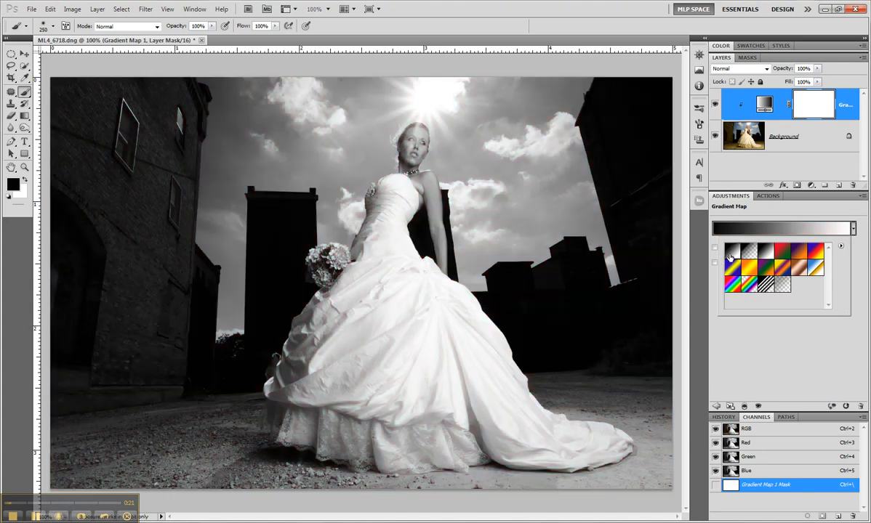
{"action": "left_click", "coordinate": [759, 68]}
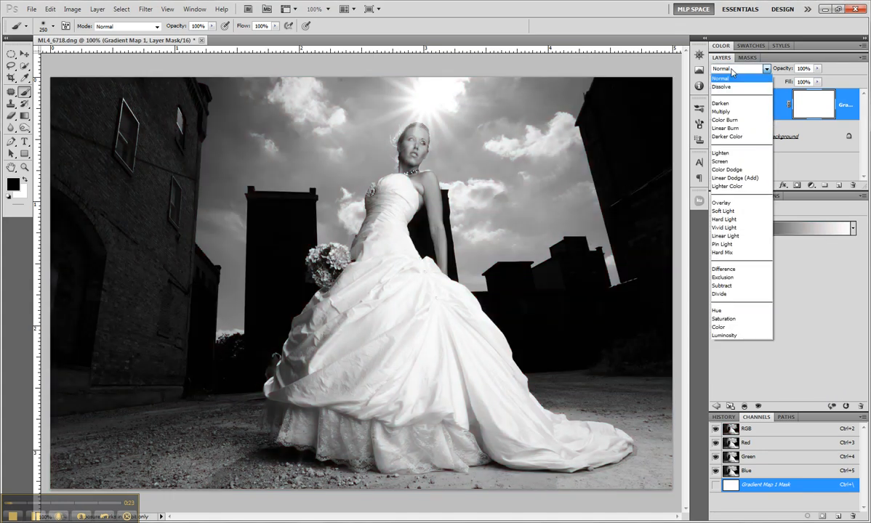
{"action": "left_click", "coordinate": [735, 211]}
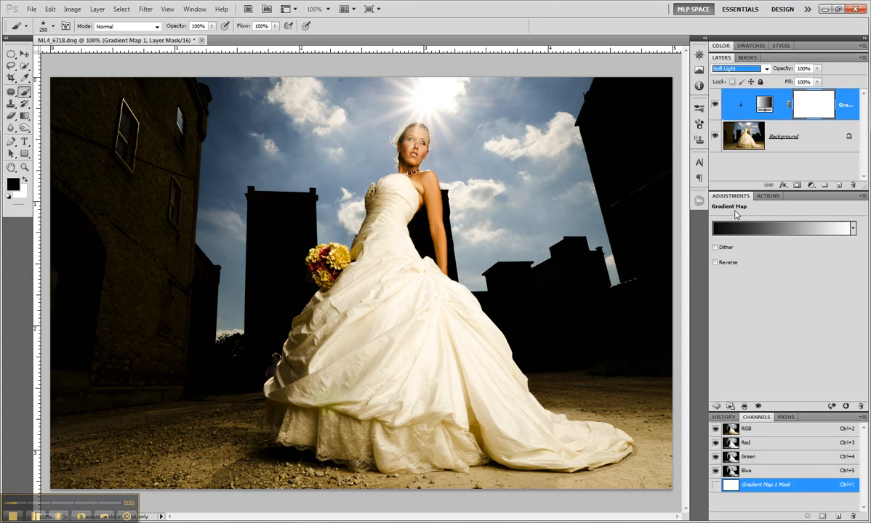
- Try Overlay and Hard Light blending on the Gradient Map layer, and delete the layer
{"action": "left_click", "coordinate": [765, 69]}
{"action": "key", "text": "Up"}
{"action": "key", "text": "Return"}
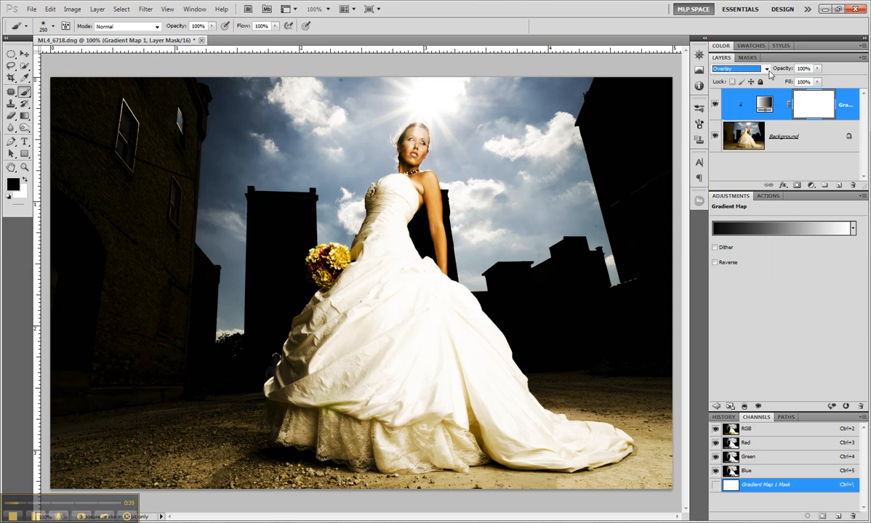
{"action": "left_click", "coordinate": [768, 71]}
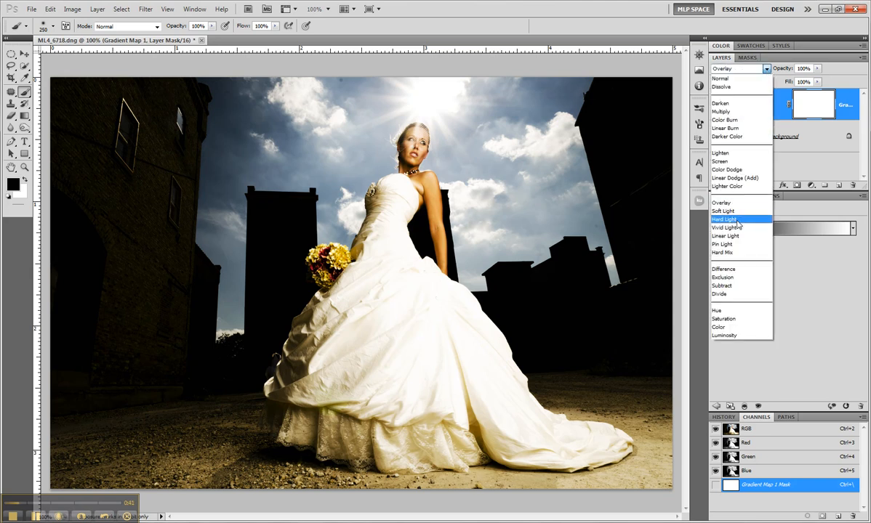
{"action": "left_click", "coordinate": [737, 221]}
{"action": "left_click", "coordinate": [767, 69]}
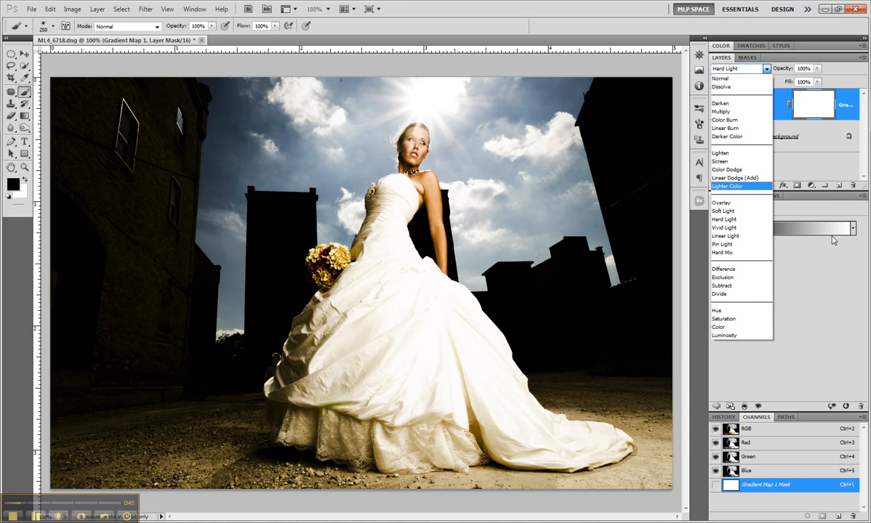
{"action": "left_click", "coordinate": [856, 262]}
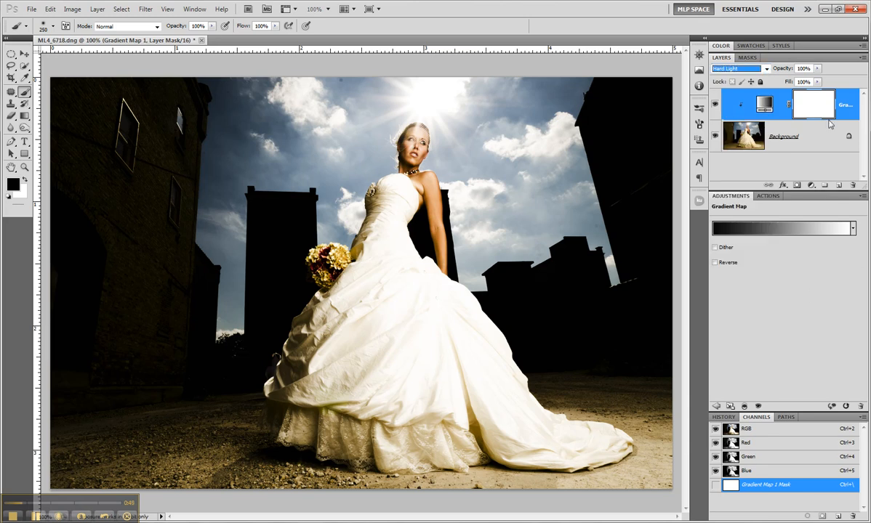
{"action": "left_click_drag", "start_coordinate": [814, 106], "coordinate": [854, 188]}
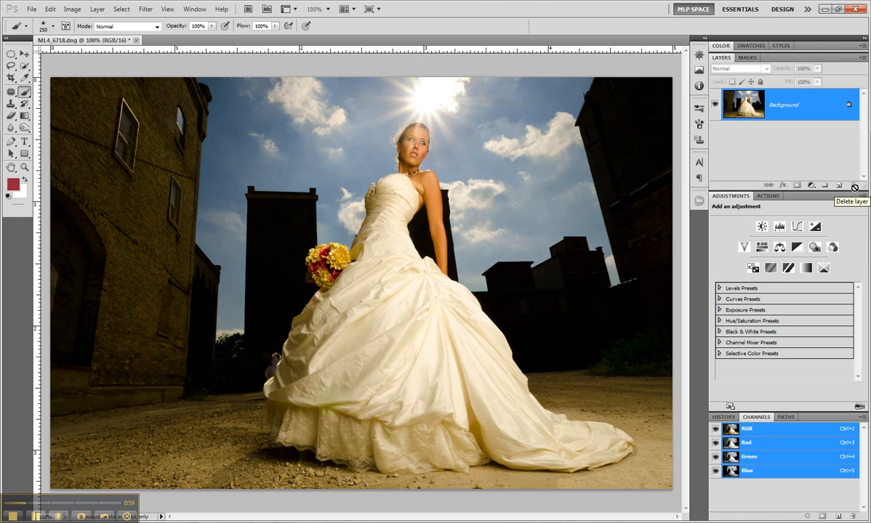
- Try Apply Image in Soft Light blending with the Red and Blue channels, and cancel it
{"action": "left_click", "coordinate": [73, 10]}
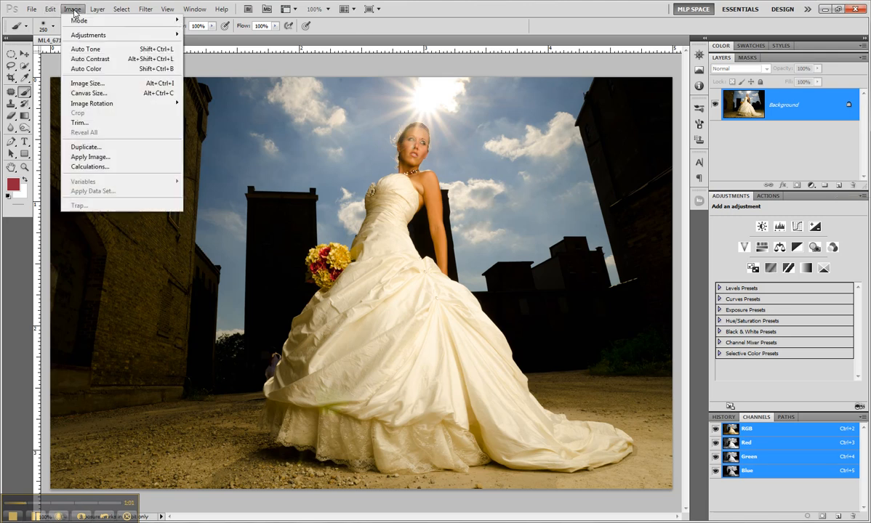
{"action": "left_click", "coordinate": [90, 156]}
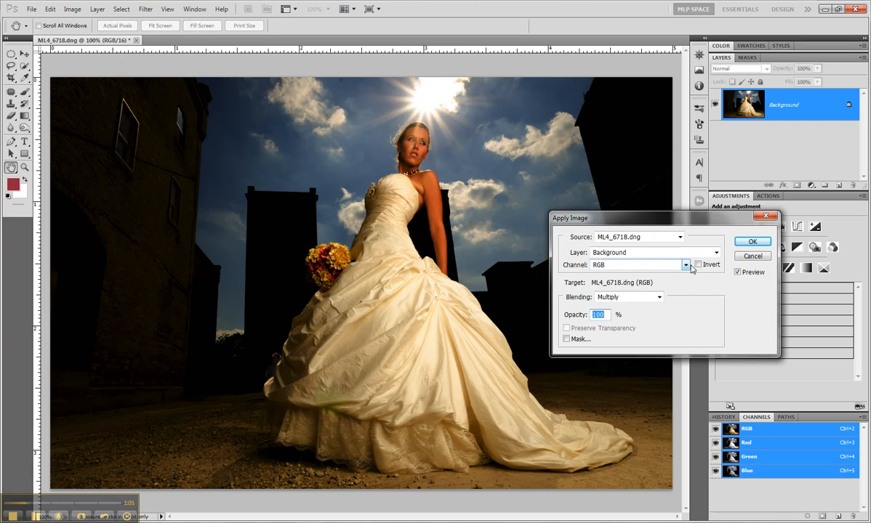
{"action": "left_click", "coordinate": [684, 266]}
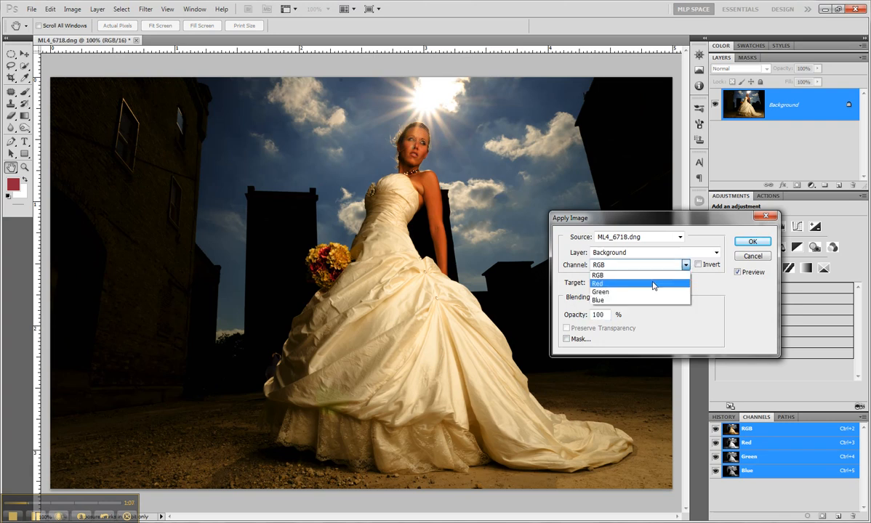
{"action": "left_click", "coordinate": [653, 284]}
{"action": "left_click", "coordinate": [659, 297]}
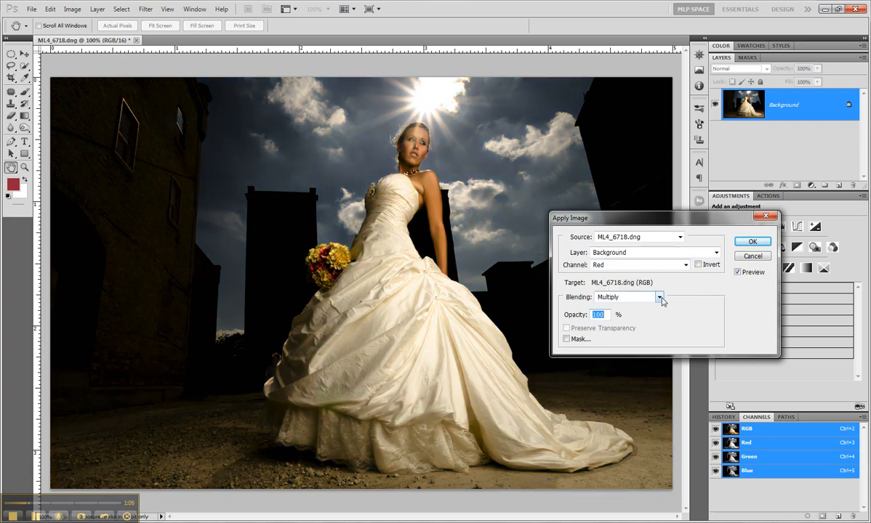
{"action": "left_click", "coordinate": [611, 427]}
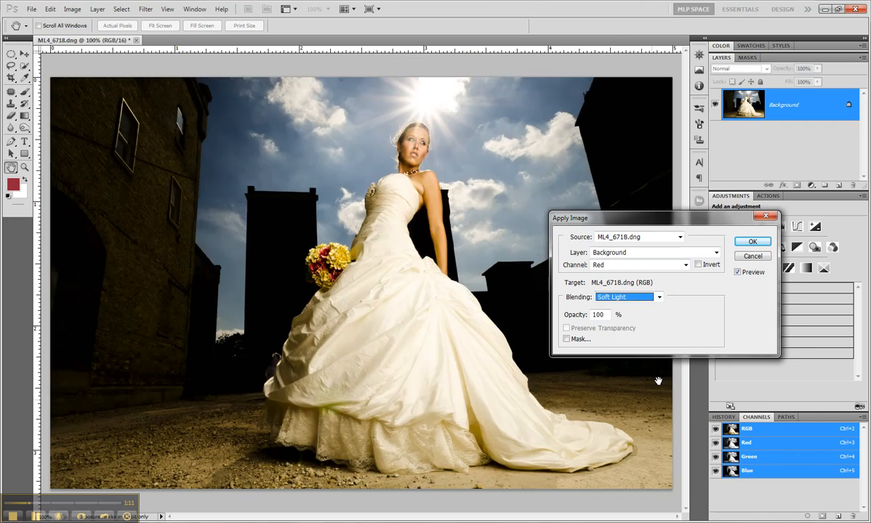
{"action": "left_click", "coordinate": [644, 263]}
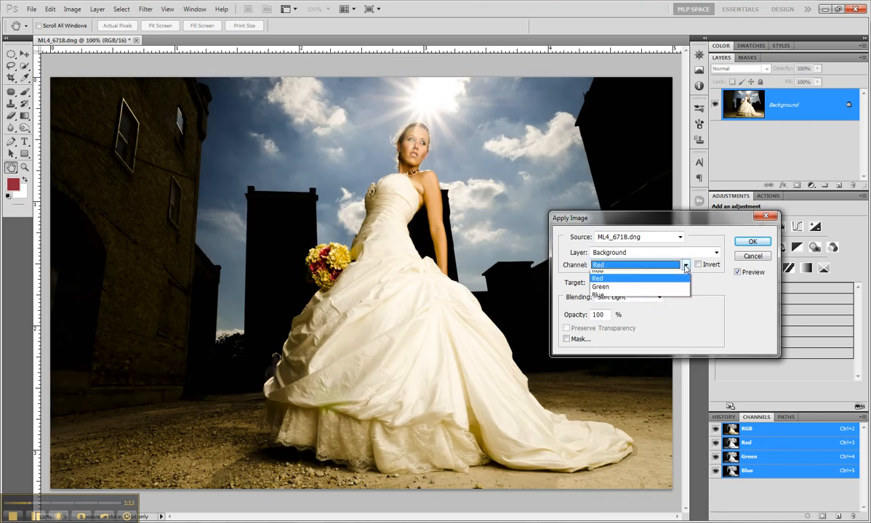
{"action": "left_click", "coordinate": [654, 299]}
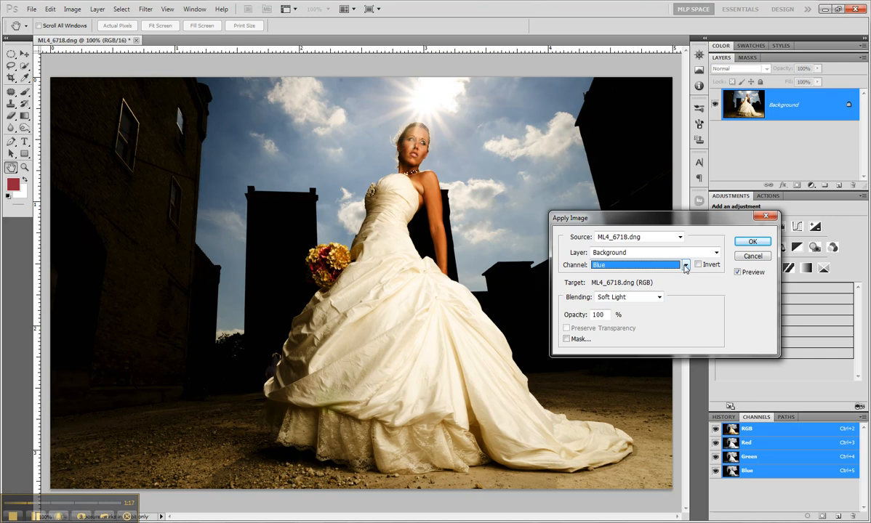
{"action": "left_click", "coordinate": [751, 256]}
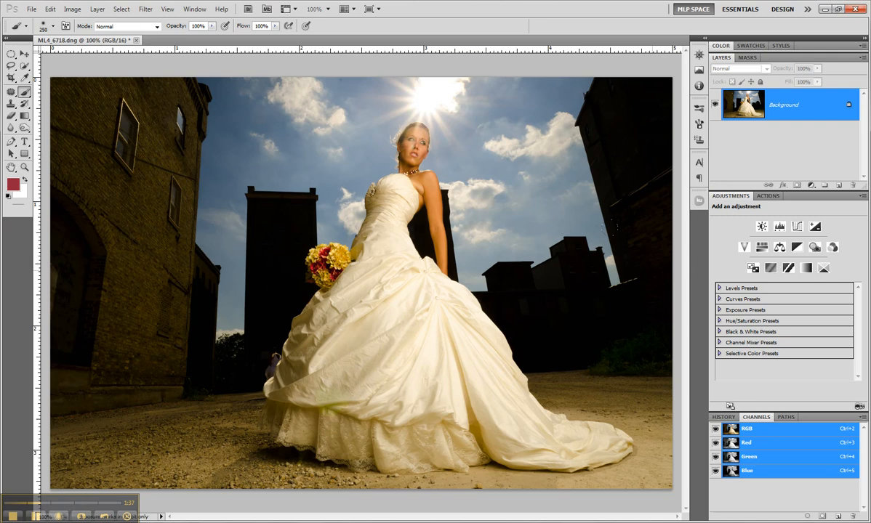
- Run the Joel Grimes Tone action on the photo and open the settings of its Black & White adjustment layer
{"action": "left_click", "coordinate": [769, 196]}
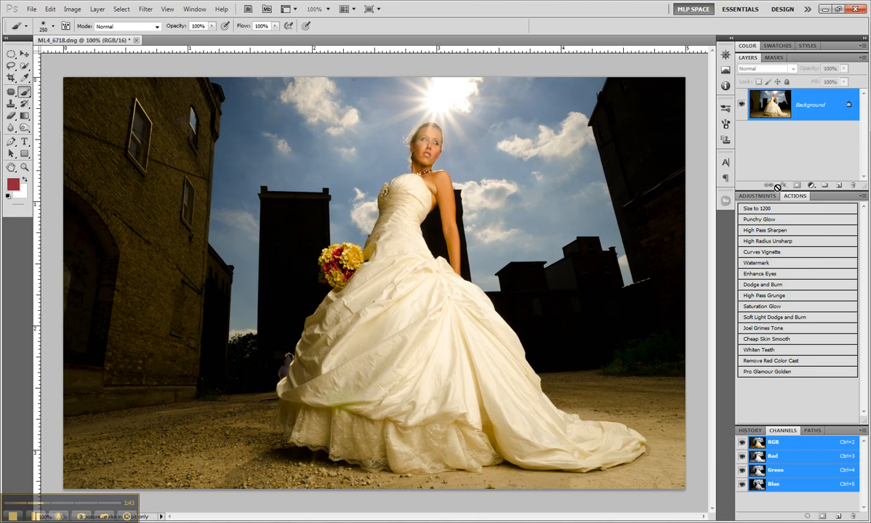
{"action": "left_click", "coordinate": [800, 329]}
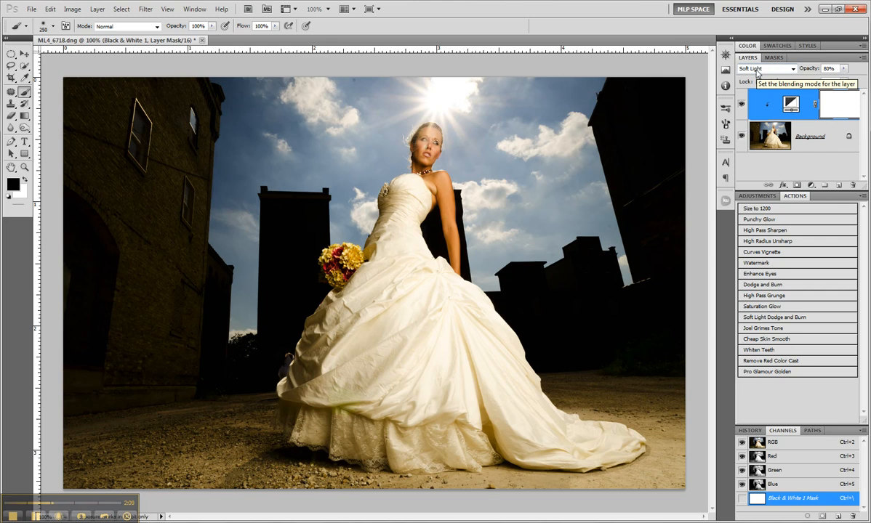
{"action": "left_click", "coordinate": [792, 104]}
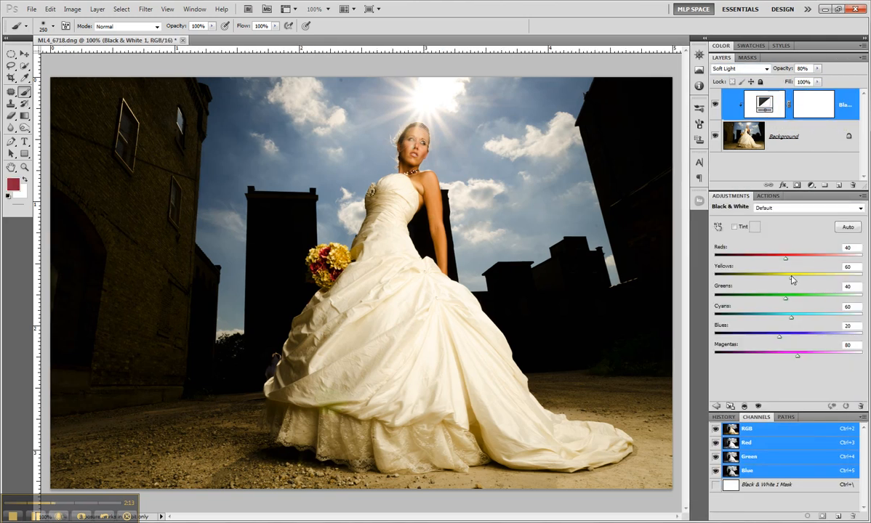
- Set Reds to 121 and Yellows to 19 in the Black & White adjustment
{"action": "left_click_drag", "start_coordinate": [791, 280], "coordinate": [808, 257]}
{"action": "mouse_move", "coordinate": [771, 281]}
{"action": "left_mouse_down"}
{"action": "mouse_move", "coordinate": [797, 279]}
{"action": "mouse_move", "coordinate": [780, 280]}
{"action": "left_mouse_up"}
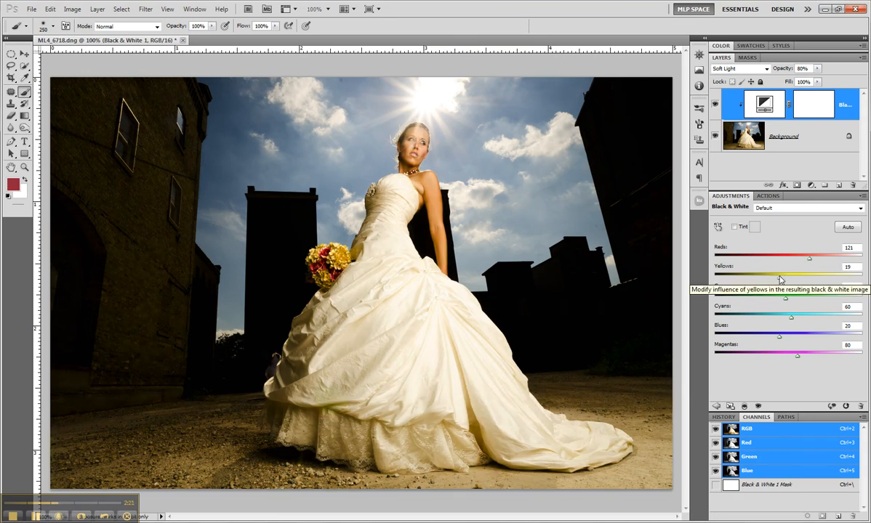
- Set the Black & White layer to Normal blending mode at 100% opacity
{"action": "left_click", "coordinate": [739, 68]}
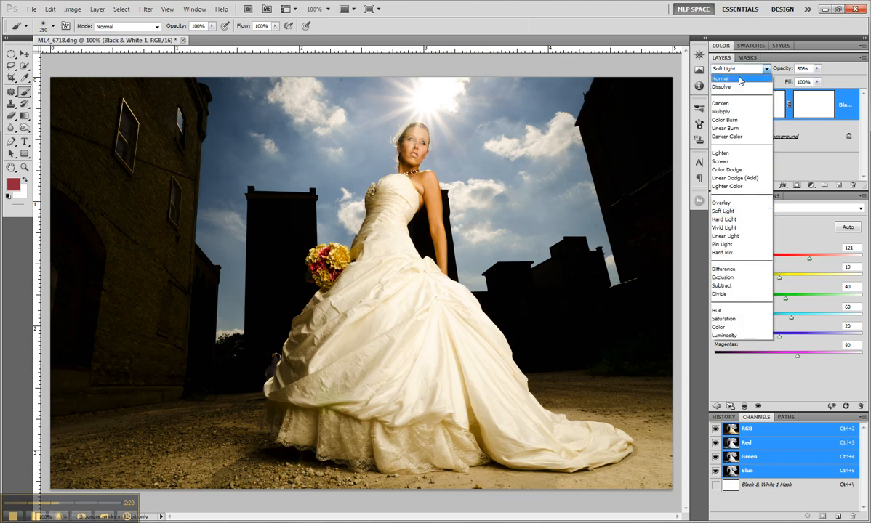
{"action": "left_click", "coordinate": [740, 80]}
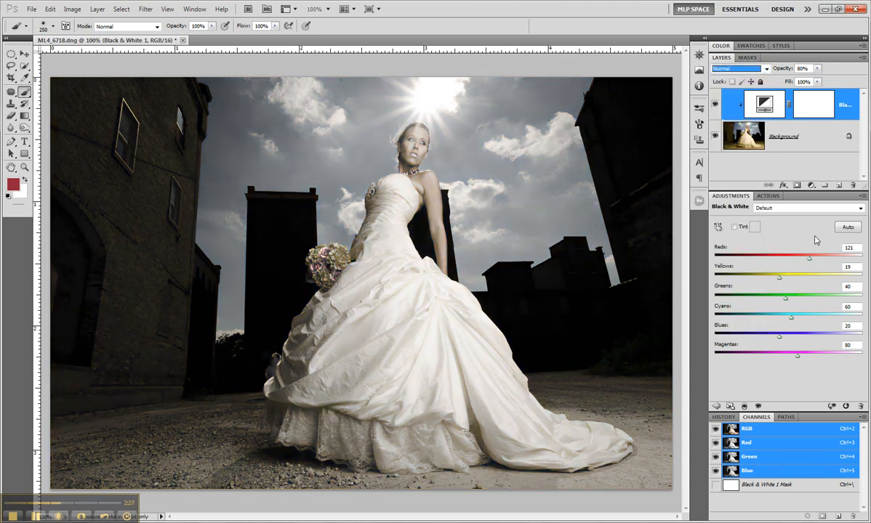
{"action": "left_click_drag", "start_coordinate": [775, 68], "coordinate": [808, 69]}
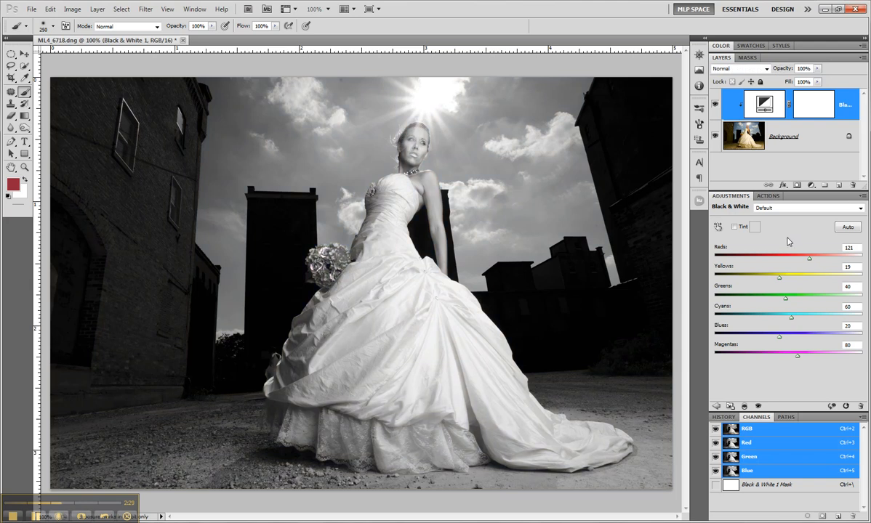
- Set the Black & White adjustment to Reds 37, Yellows 100, Greens -72, Cyans -137, Blues -102 and Magentas -47
{"action": "left_click_drag", "start_coordinate": [809, 258], "coordinate": [732, 317]}
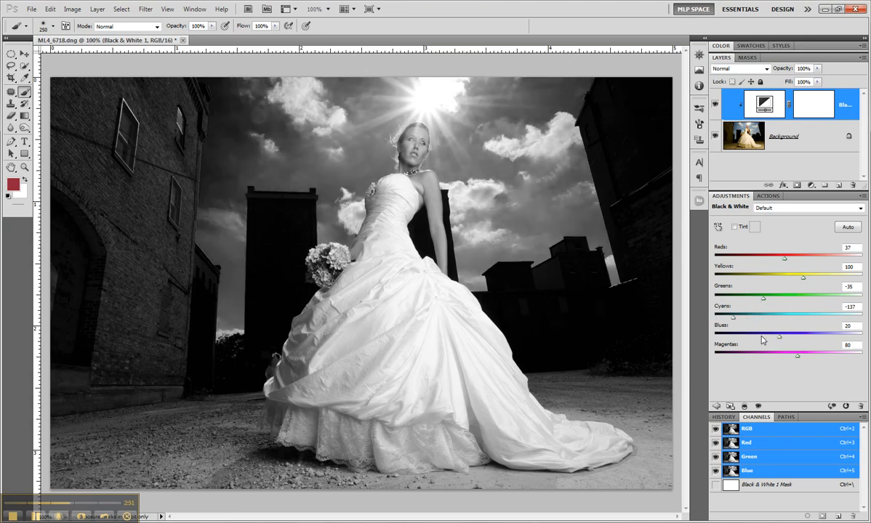
{"action": "left_click_drag", "start_coordinate": [779, 338], "coordinate": [744, 338]}
{"action": "left_click_drag", "start_coordinate": [798, 356], "coordinate": [774, 357]}
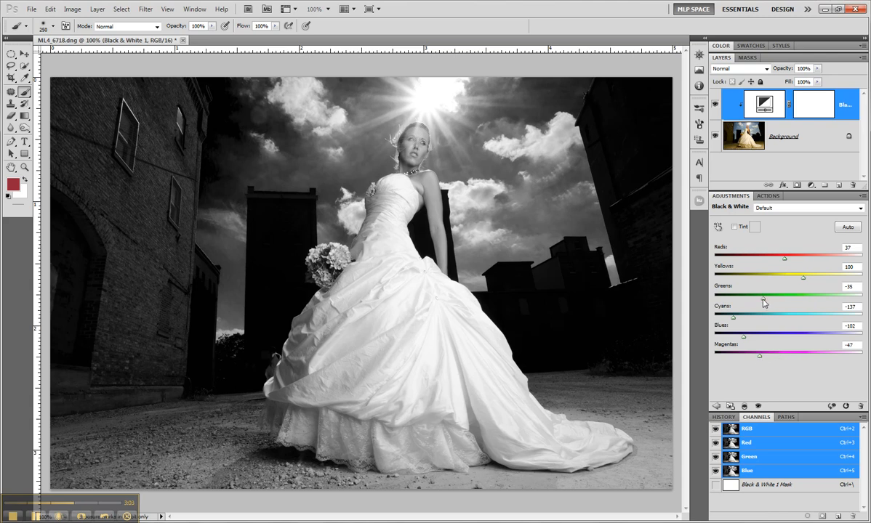
{"action": "mouse_move", "coordinate": [763, 302]}
{"action": "left_mouse_down"}
{"action": "mouse_move", "coordinate": [706, 300]}
{"action": "mouse_move", "coordinate": [820, 303]}
{"action": "mouse_move", "coordinate": [721, 303]}
{"action": "mouse_move", "coordinate": [817, 303]}
{"action": "mouse_move", "coordinate": [753, 309]}
{"action": "left_mouse_up"}
- Try Soft Light blending on the Black & White layer and switch it to Overlay
{"action": "left_click", "coordinate": [766, 69]}
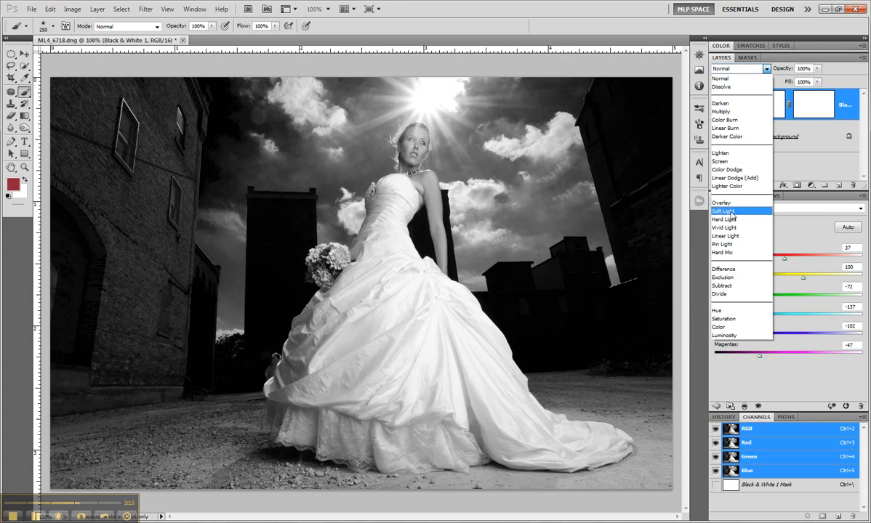
{"action": "left_click", "coordinate": [732, 211]}
{"action": "left_click", "coordinate": [766, 69]}
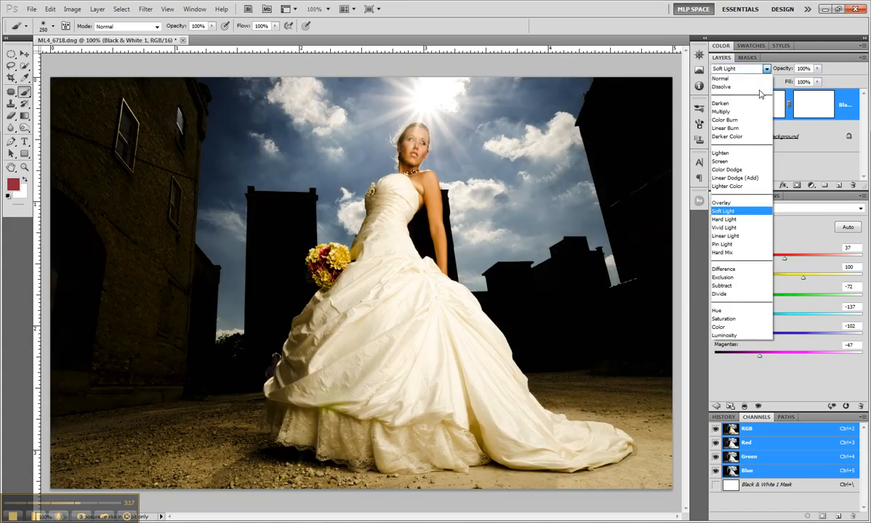
{"action": "left_click", "coordinate": [735, 202]}
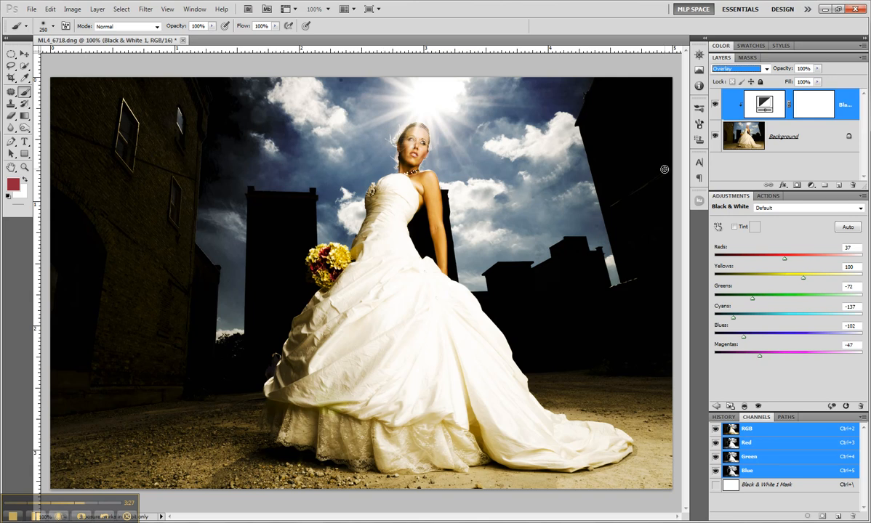
- Try different Cyans levels in the Black & White adjustment, ending with both Cyans and Blues at -200
{"action": "left_click", "coordinate": [816, 139]}
{"action": "left_click", "coordinate": [764, 104]}
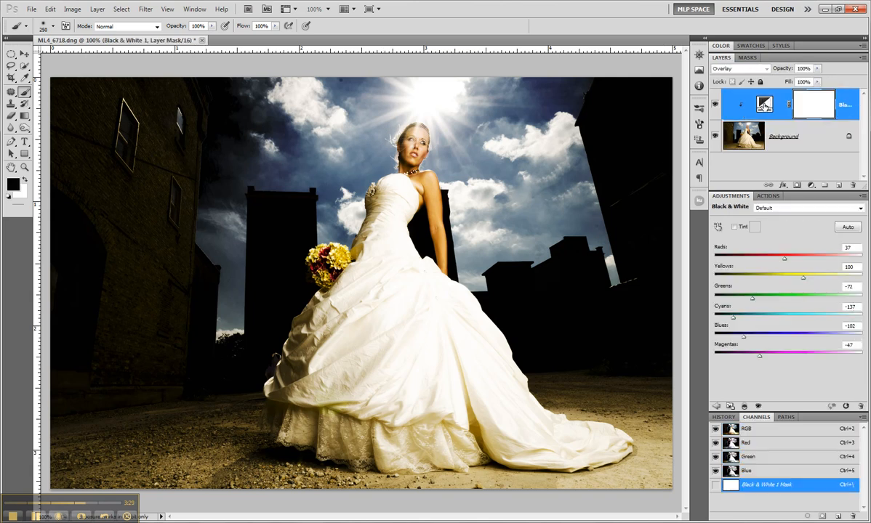
{"action": "left_click_drag", "start_coordinate": [733, 317], "coordinate": [782, 317]}
{"action": "left_click_drag", "start_coordinate": [731, 317], "coordinate": [785, 316]}
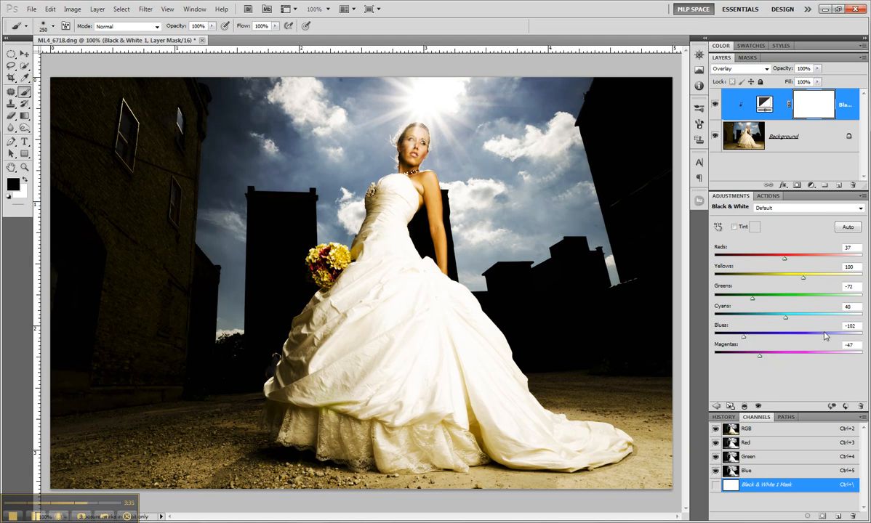
{"action": "left_click_drag", "start_coordinate": [787, 320], "coordinate": [662, 290]}
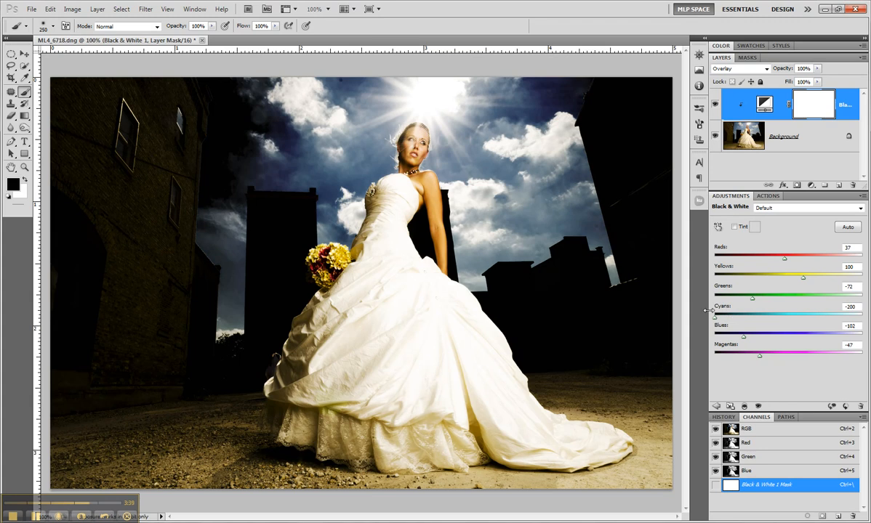
{"action": "left_click_drag", "start_coordinate": [769, 334], "coordinate": [704, 339]}
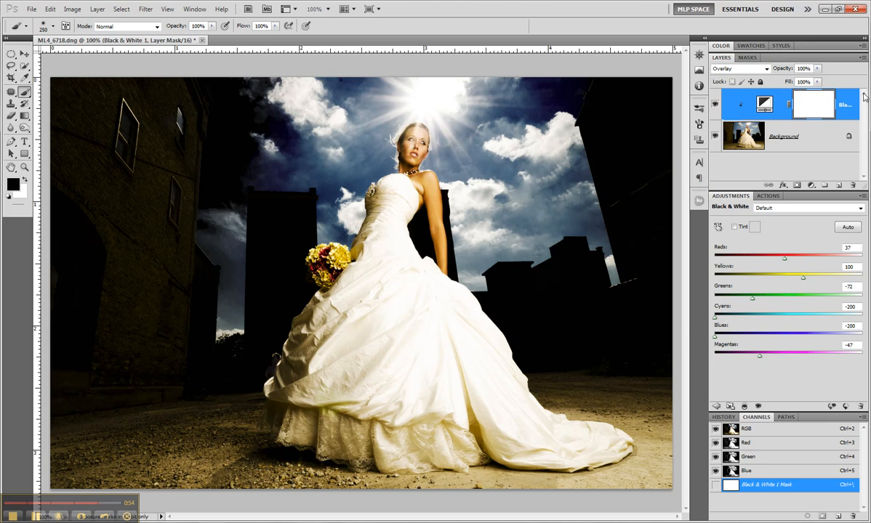
- Set Reds to 46, Yellows to 74 and Magentas to 89, and compare the photo with the Black & White layer hidden and shown
{"action": "left_click_drag", "start_coordinate": [788, 256], "coordinate": [795, 278]}
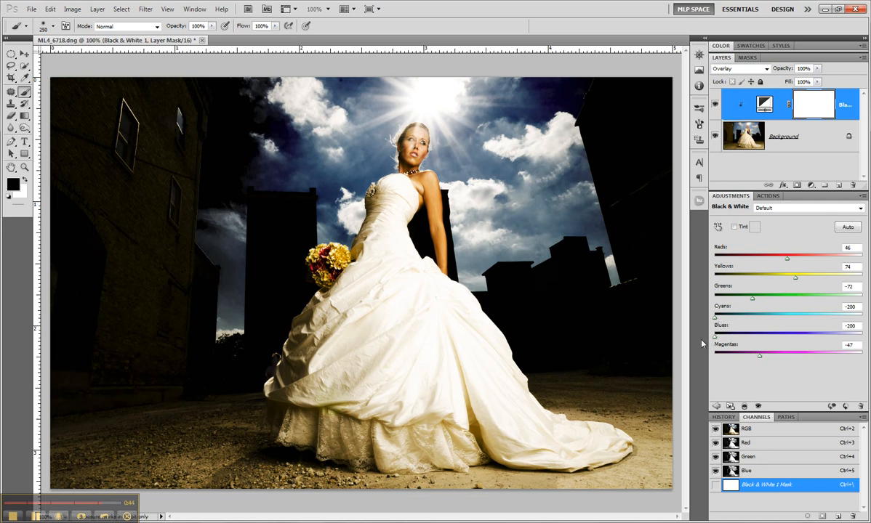
{"action": "left_click_drag", "start_coordinate": [760, 356], "coordinate": [800, 363]}
{"action": "left_click", "coordinate": [714, 106]}
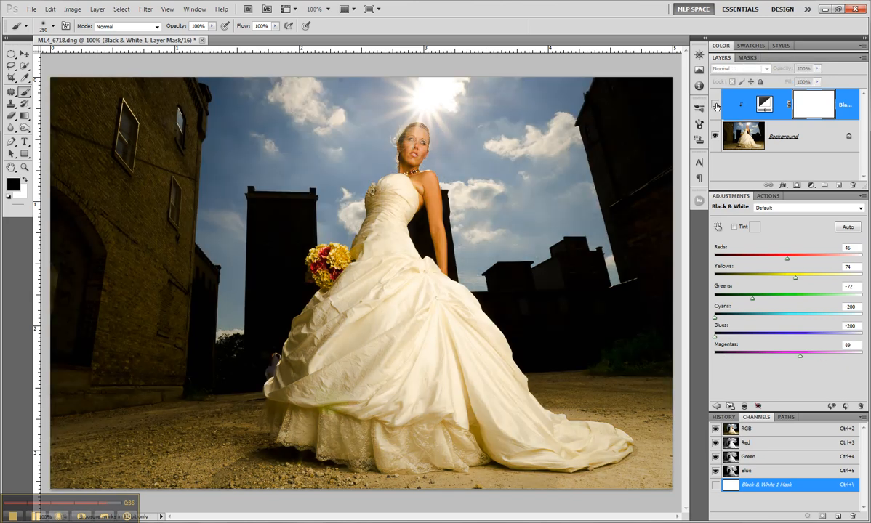
{"action": "left_click", "coordinate": [715, 106]}
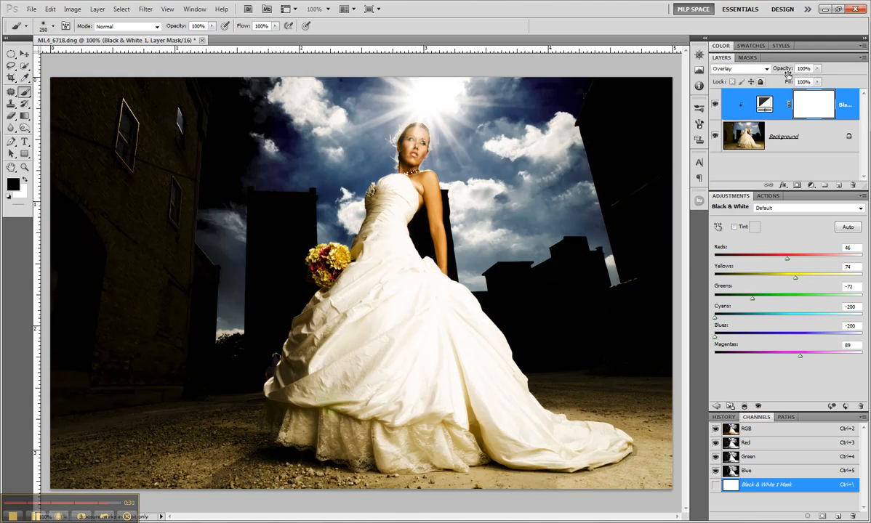
- Change the Black & White layer's blending mode to Soft Light and lower its opacity to 81%
{"action": "left_click", "coordinate": [766, 68]}
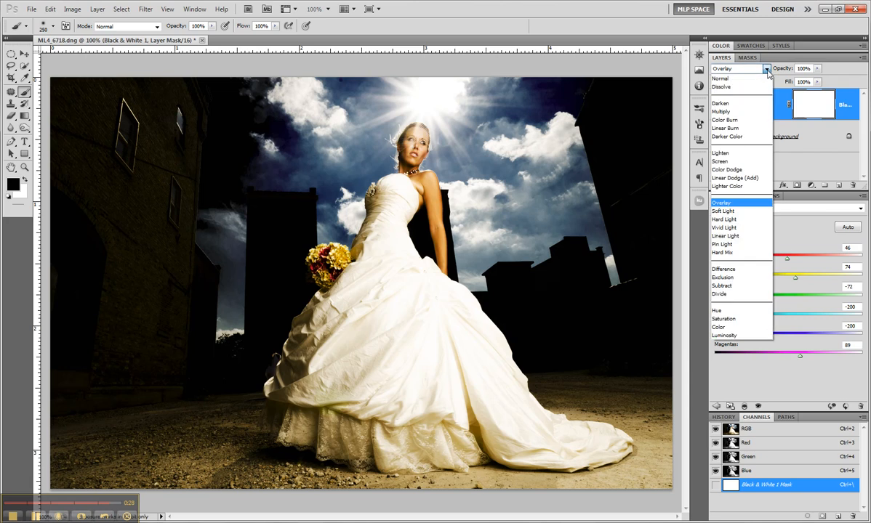
{"action": "left_click", "coordinate": [731, 211]}
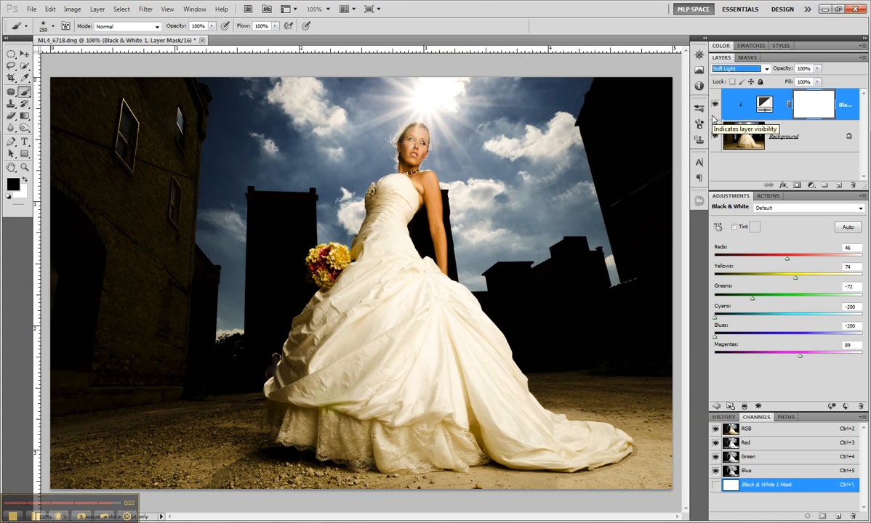
{"action": "left_click_drag", "start_coordinate": [785, 73], "coordinate": [774, 73]}
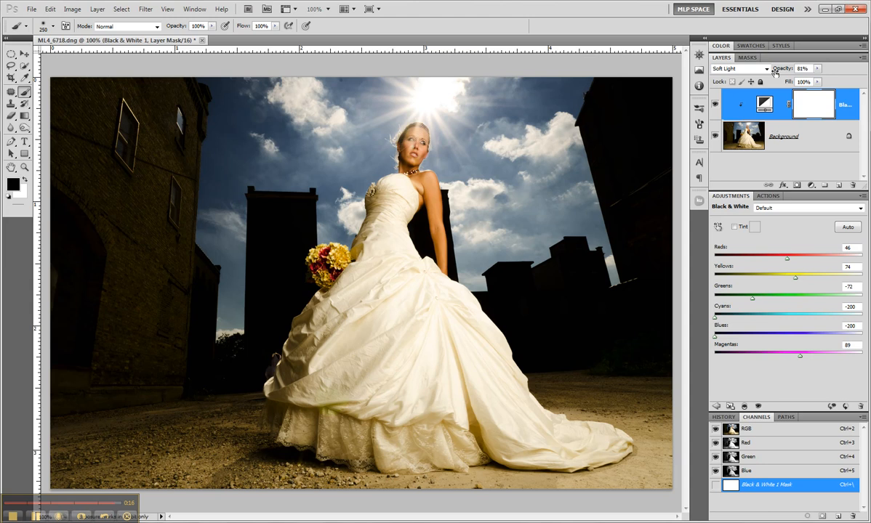